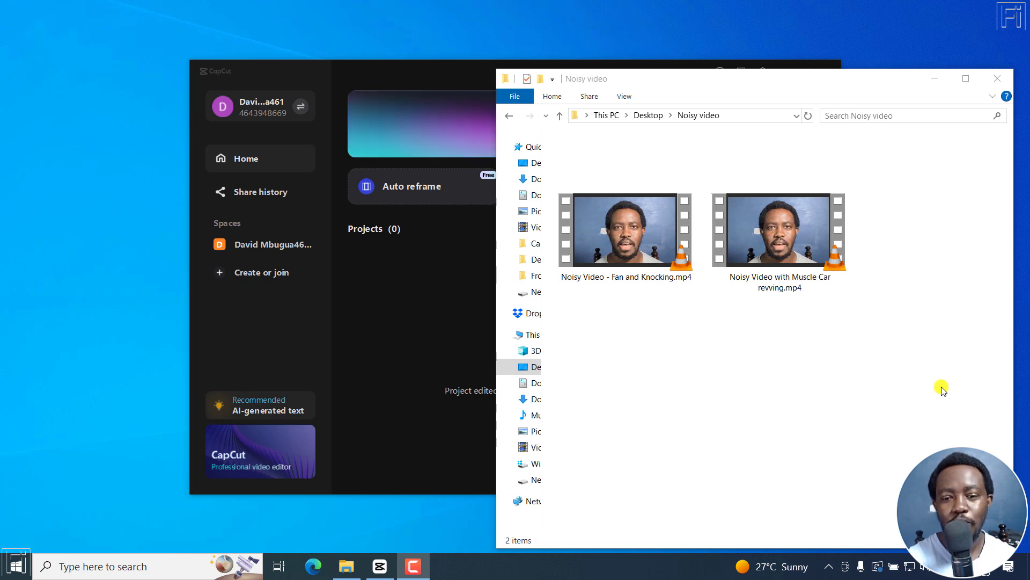
Preview the Fan and Knocking and Muscle Car revving video files from the Explorer folder.
click(625, 242)
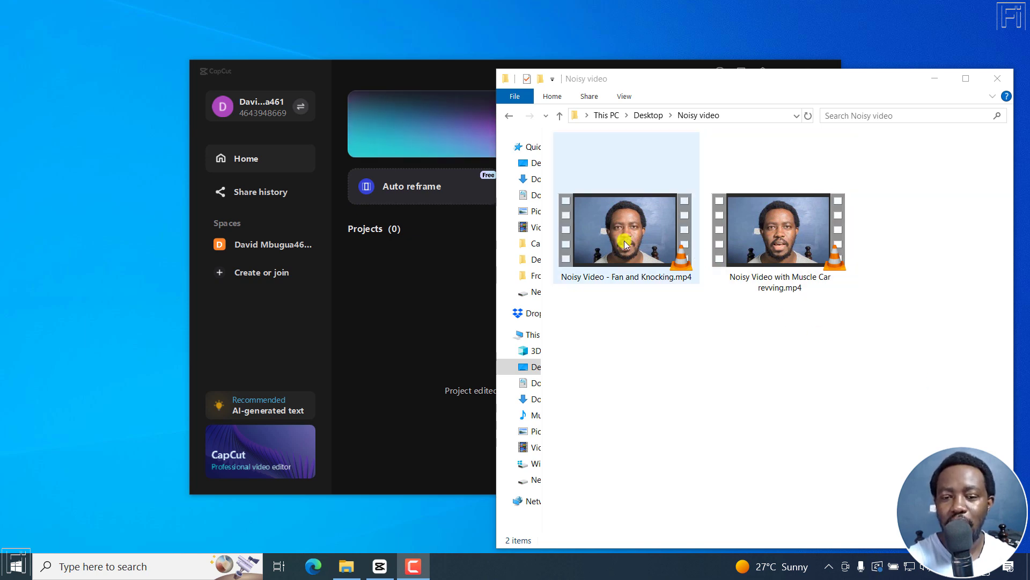
click(787, 244)
click(601, 269)
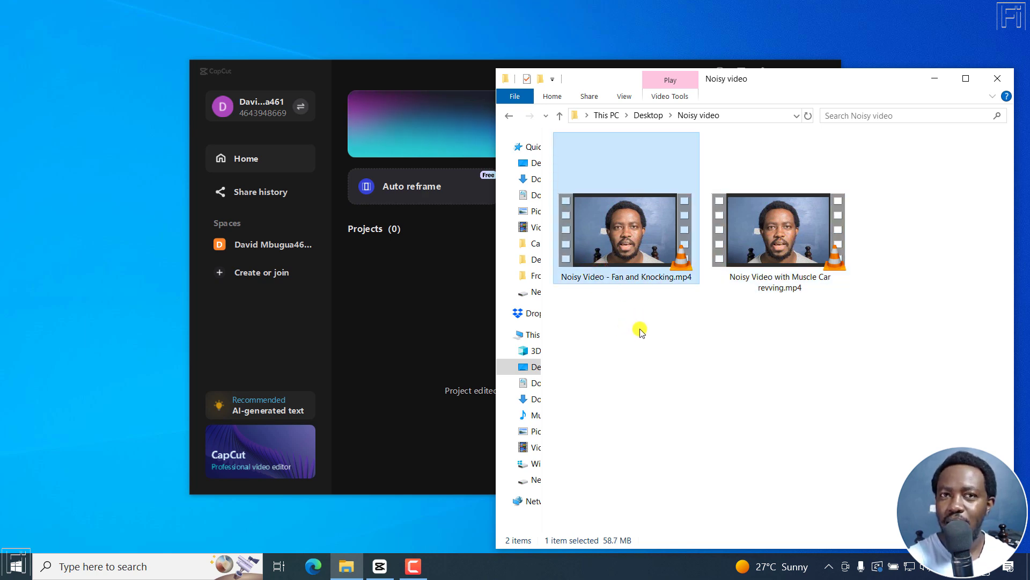
click(766, 250)
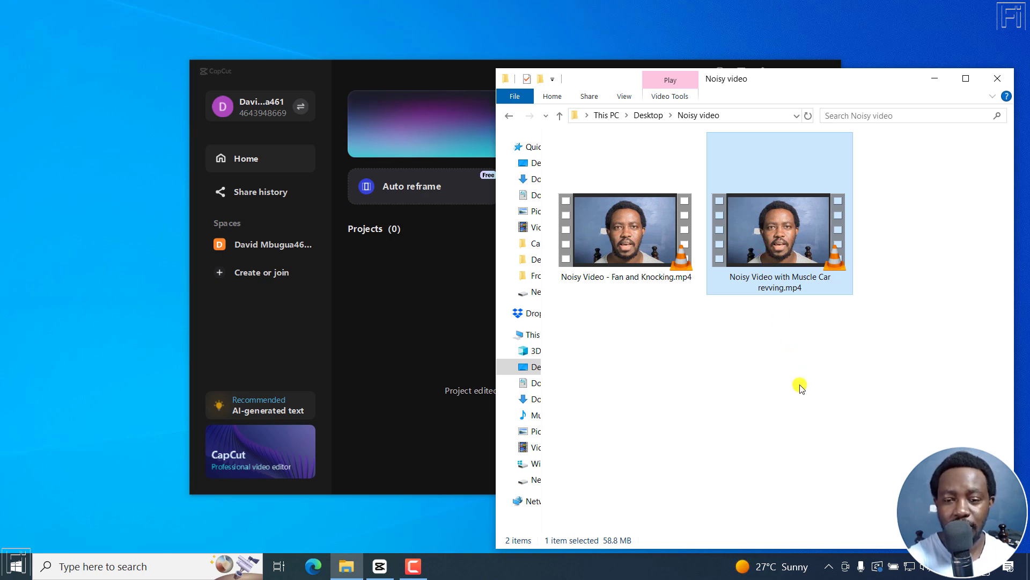
double_click(617, 248)
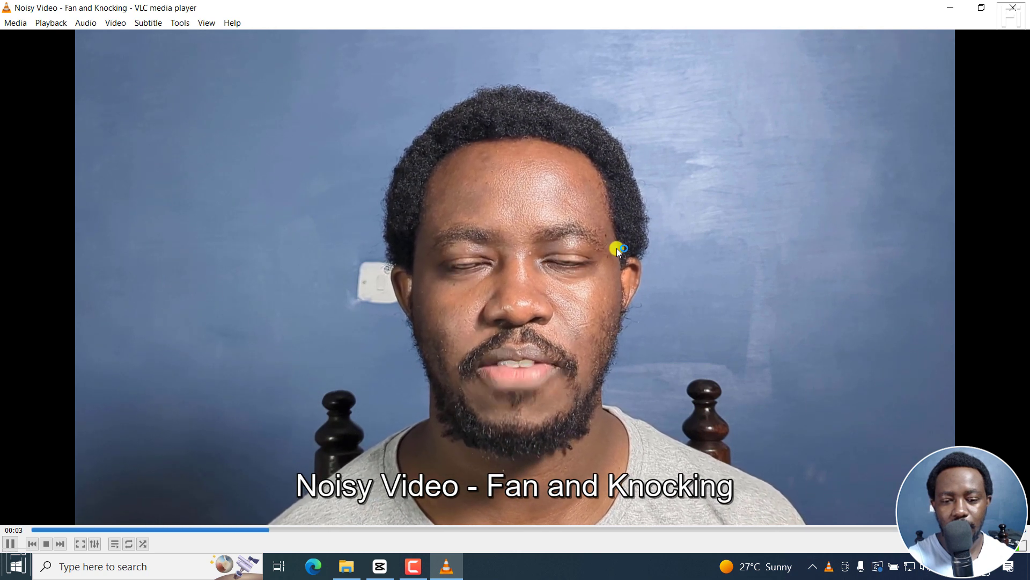
key(space)
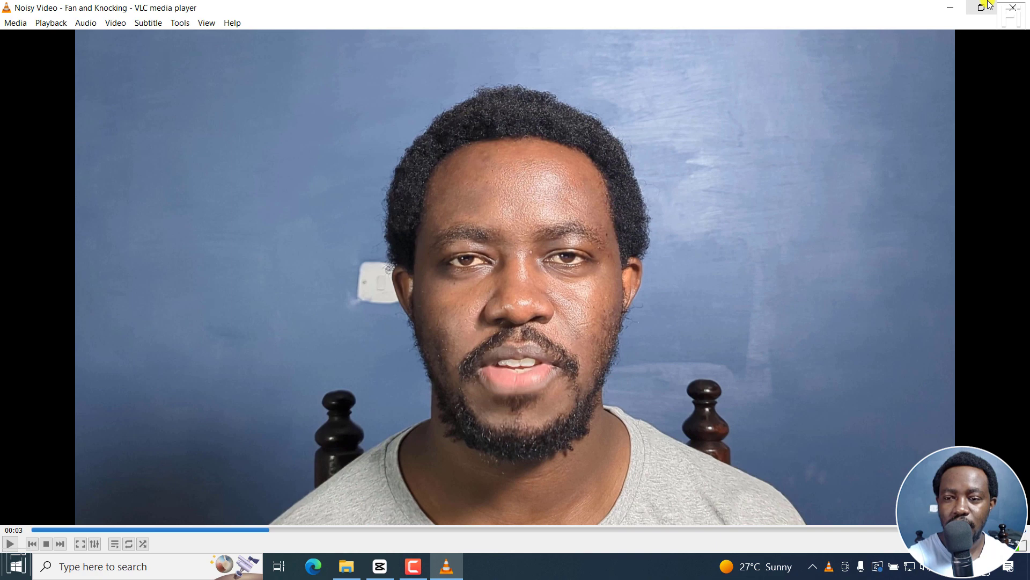
click(1013, 8)
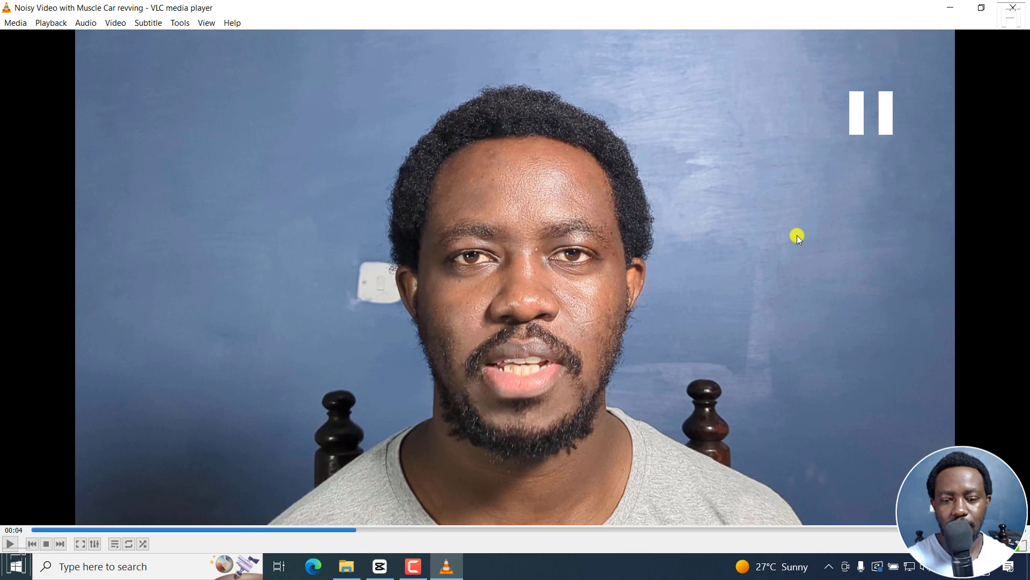
click(1012, 7)
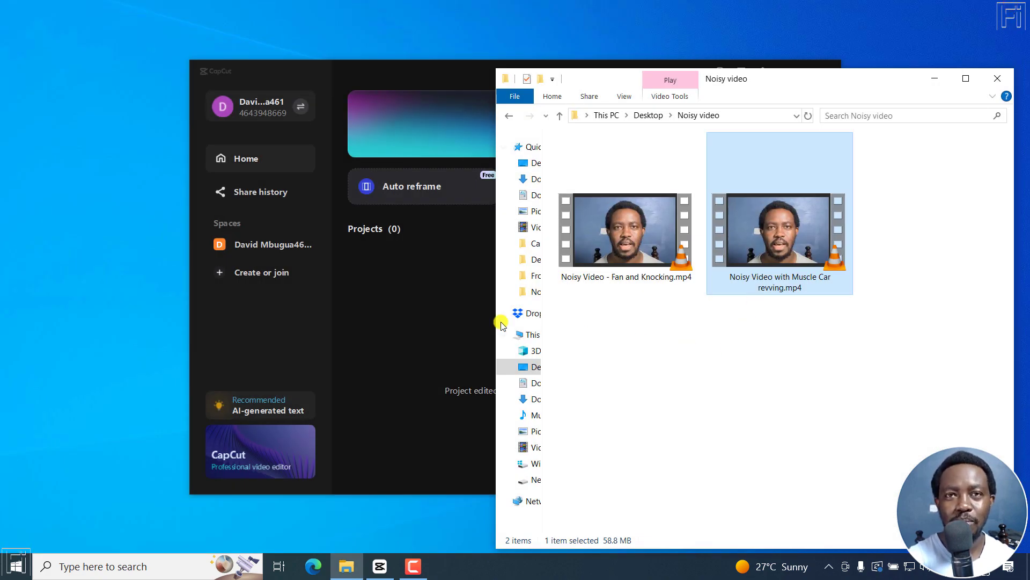
Start a new CapCut project and import both noisy video files into Media.
click(409, 290)
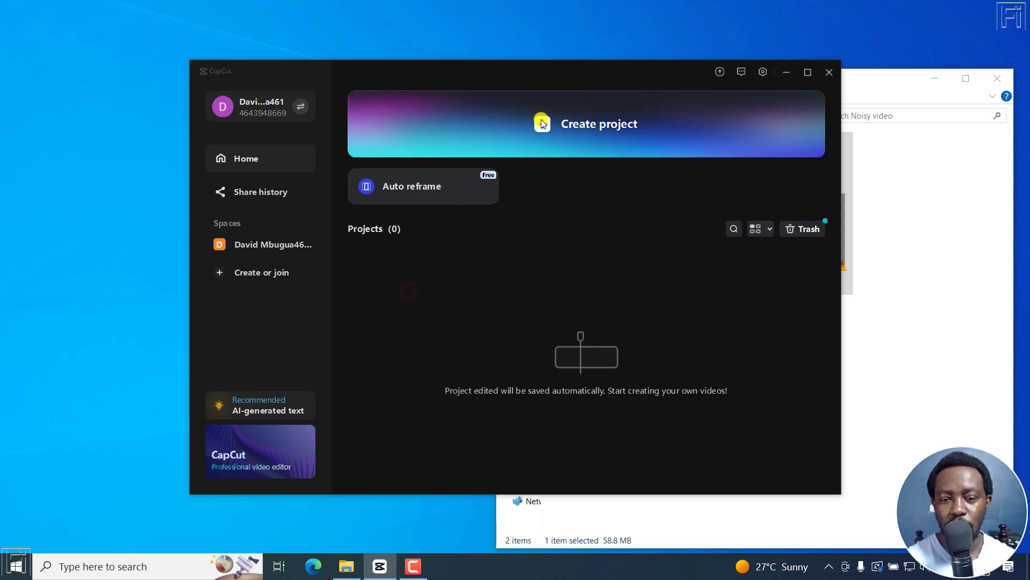
click(590, 124)
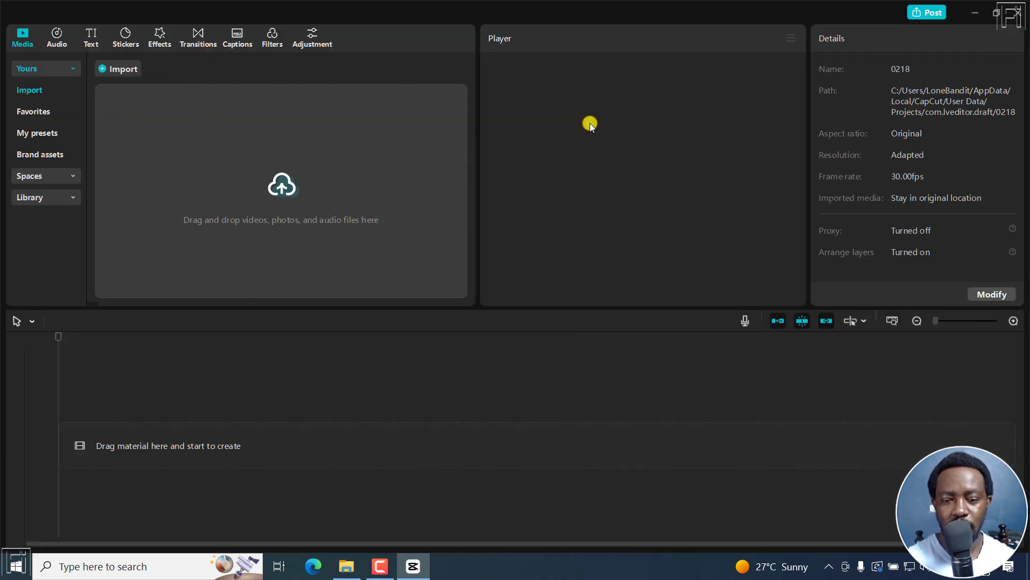
click(347, 566)
drag(817, 347, 285, 203)
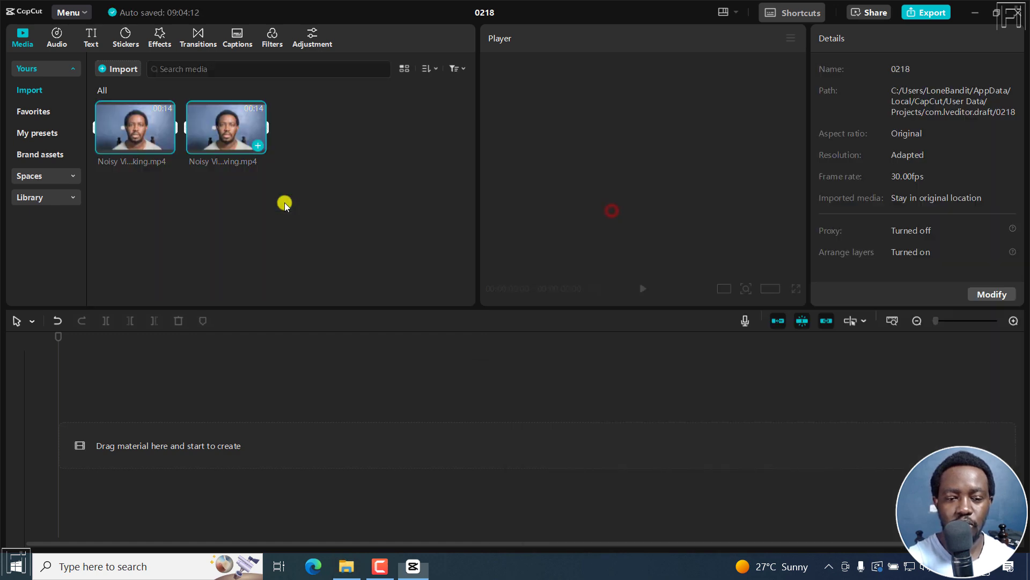
click(320, 146)
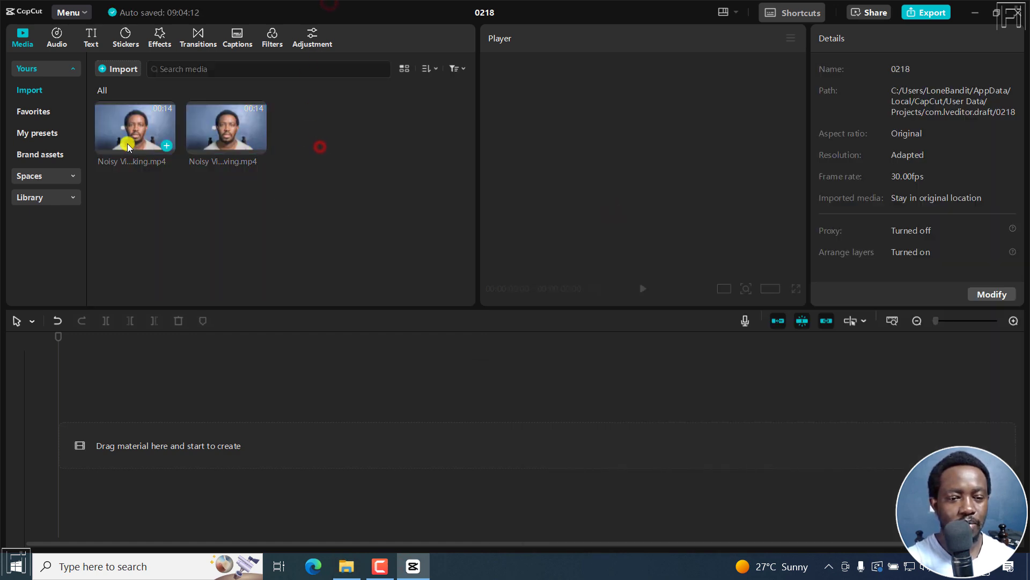
Place the Fan and Knocking clip on the timeline and play it to hear the noise.
drag(118, 151, 94, 426)
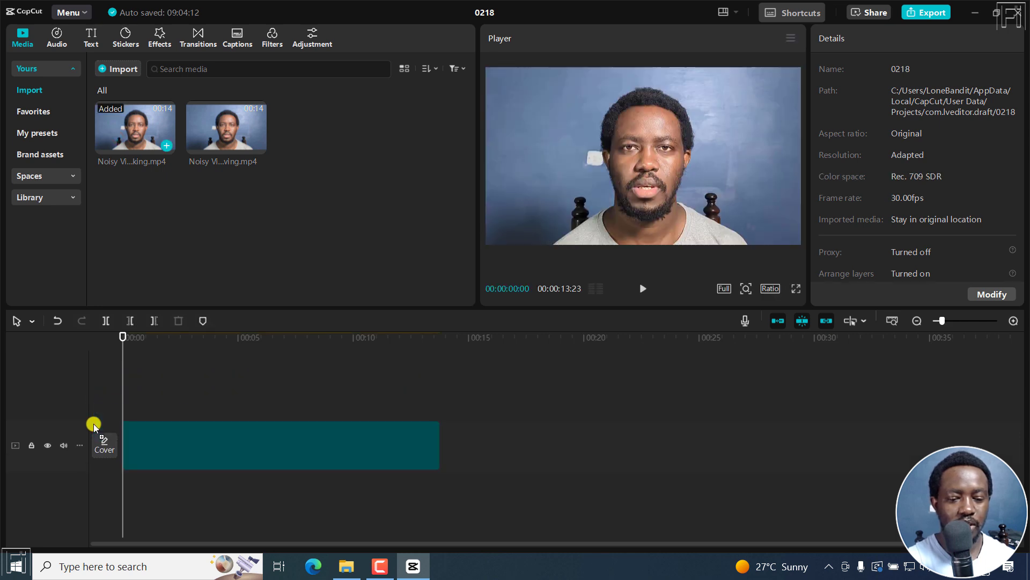
click(235, 453)
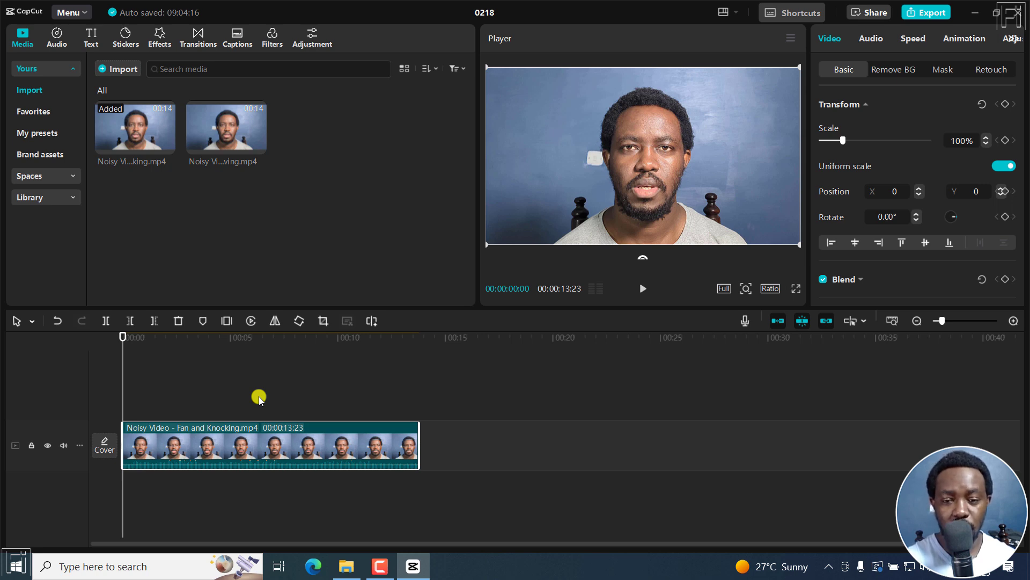
key(space)
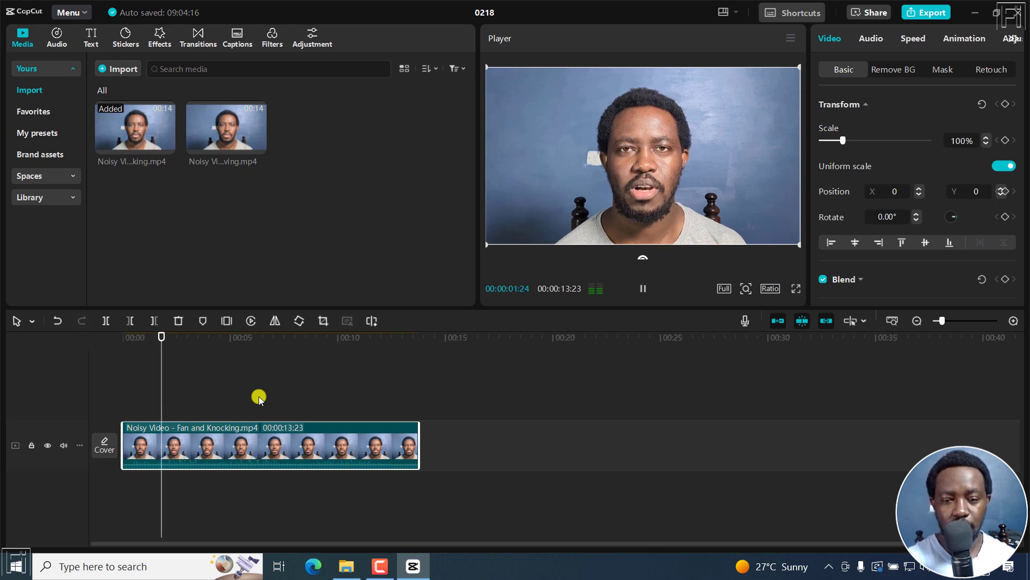
key(space)
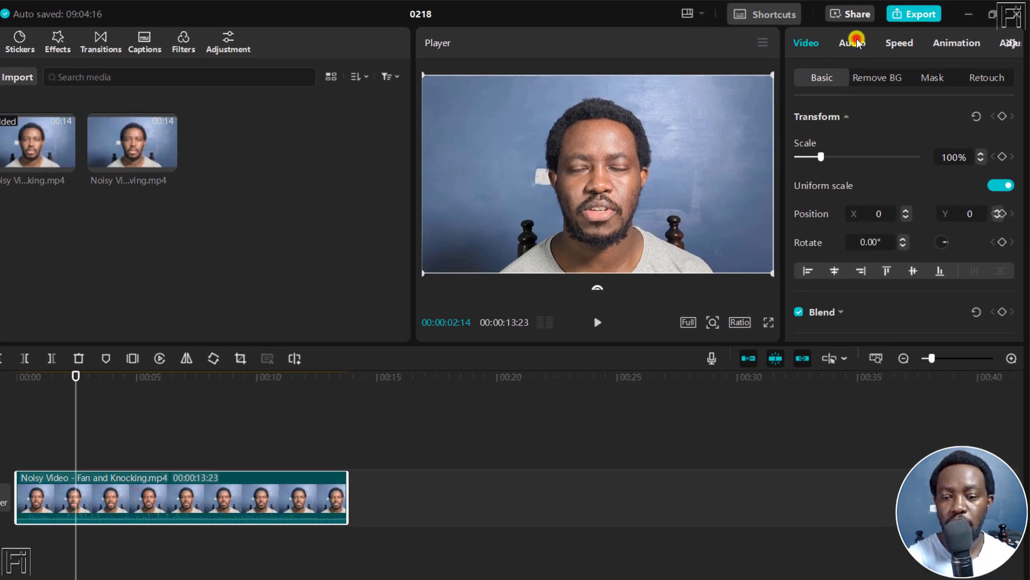
Enable Reduce noise in the Fan and Knocking clip's Audio settings and preview the result.
click(855, 43)
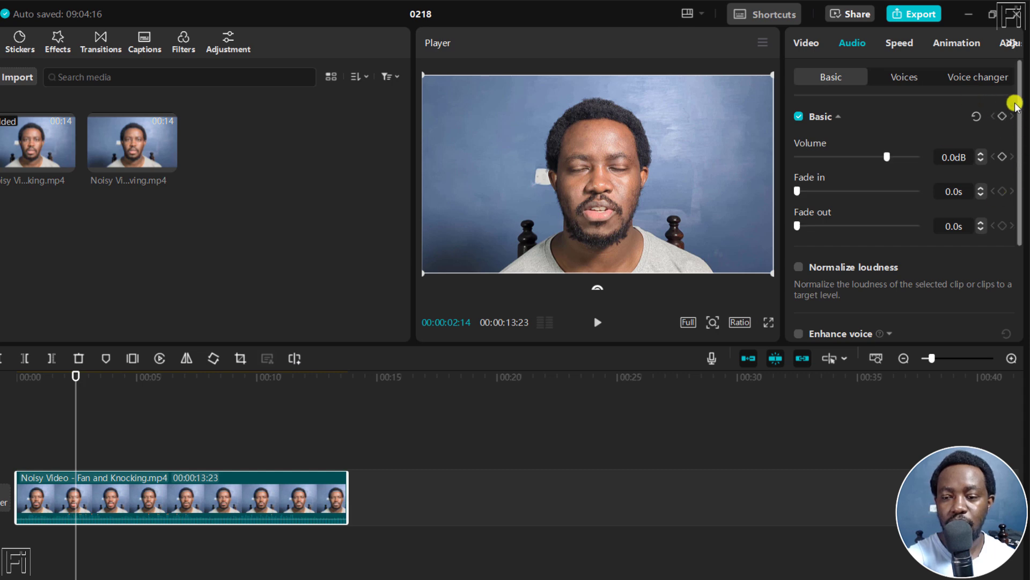
drag(1019, 88, 1016, 203)
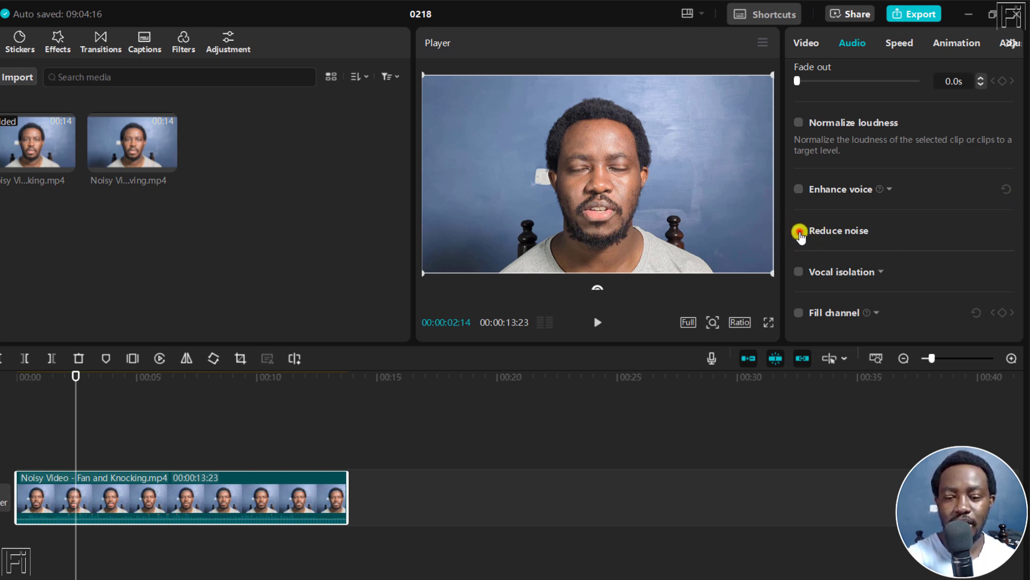
click(799, 231)
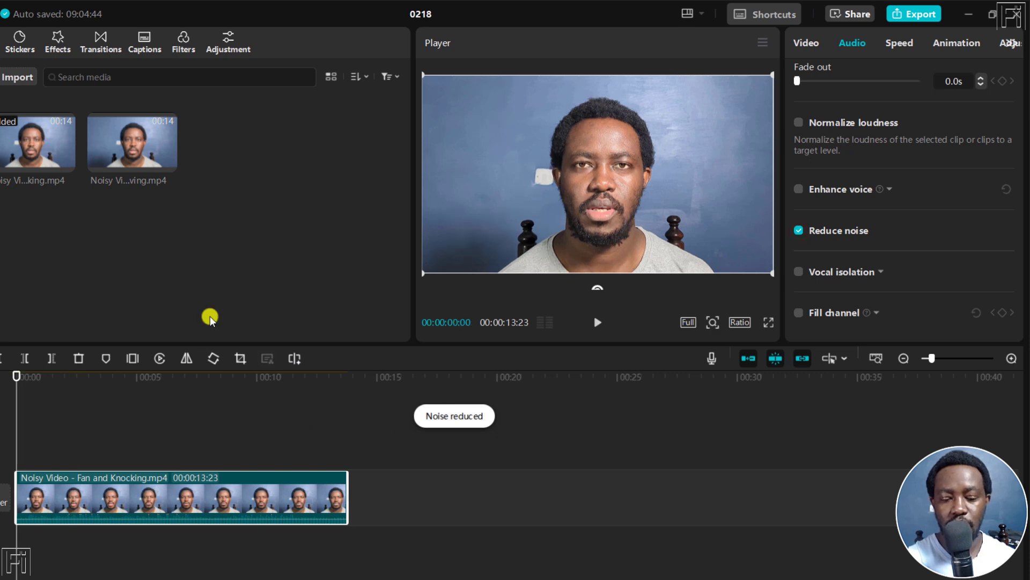
key(space)
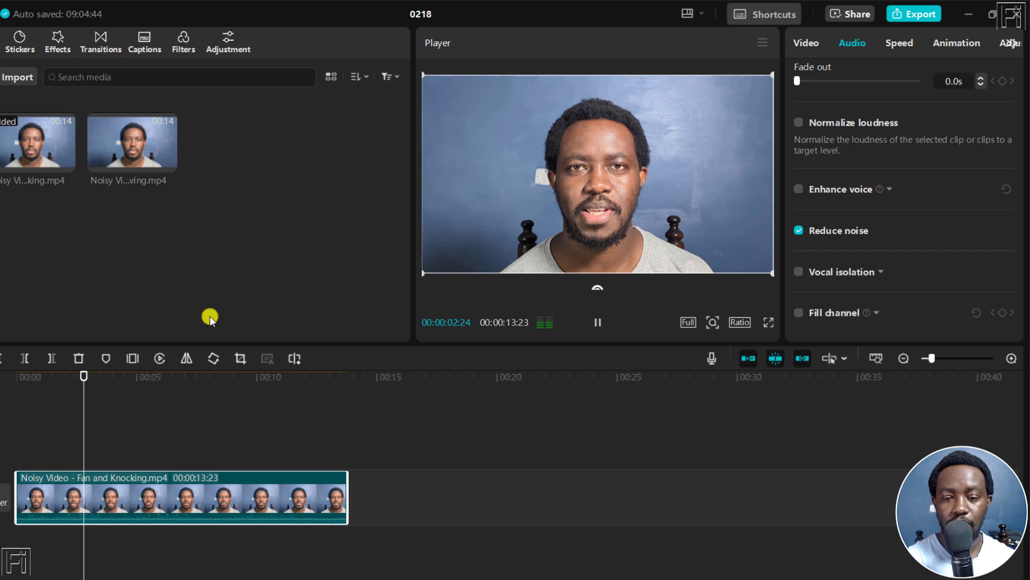
key(space)
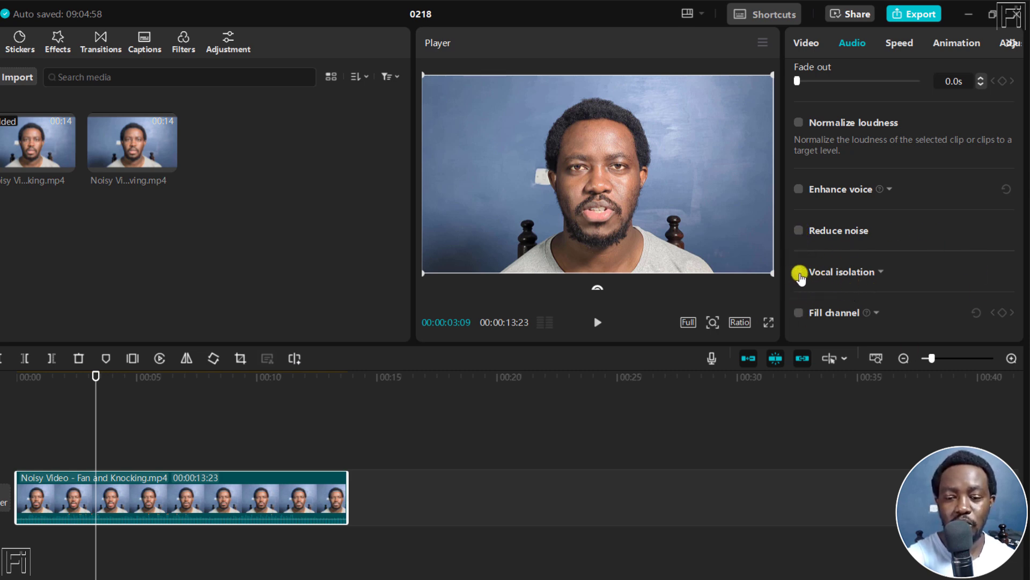
Turn on Vocal isolation with Keep vocal for the Fan and Knocking clip and play it from the start.
click(798, 274)
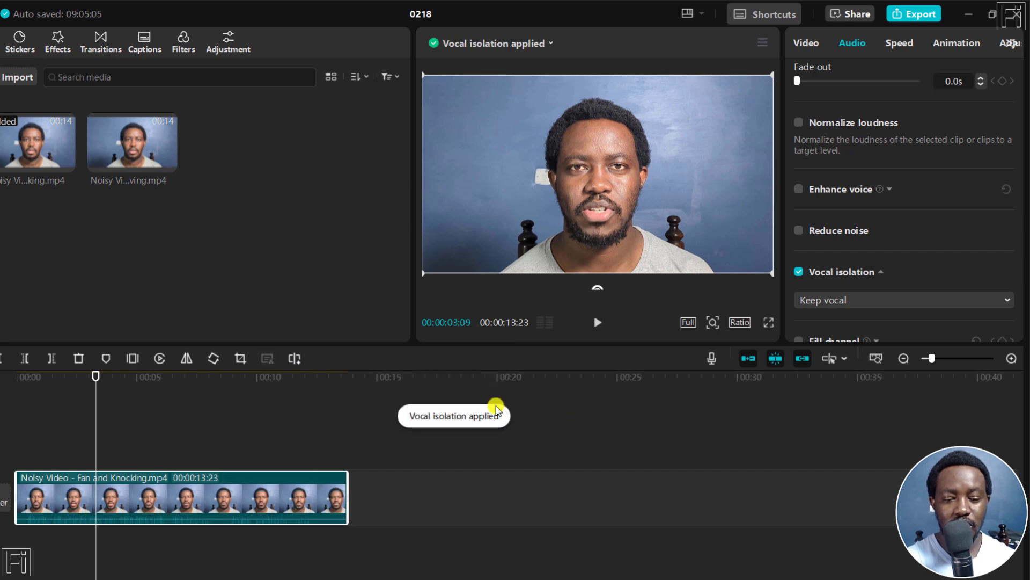
key(Home)
key(space)
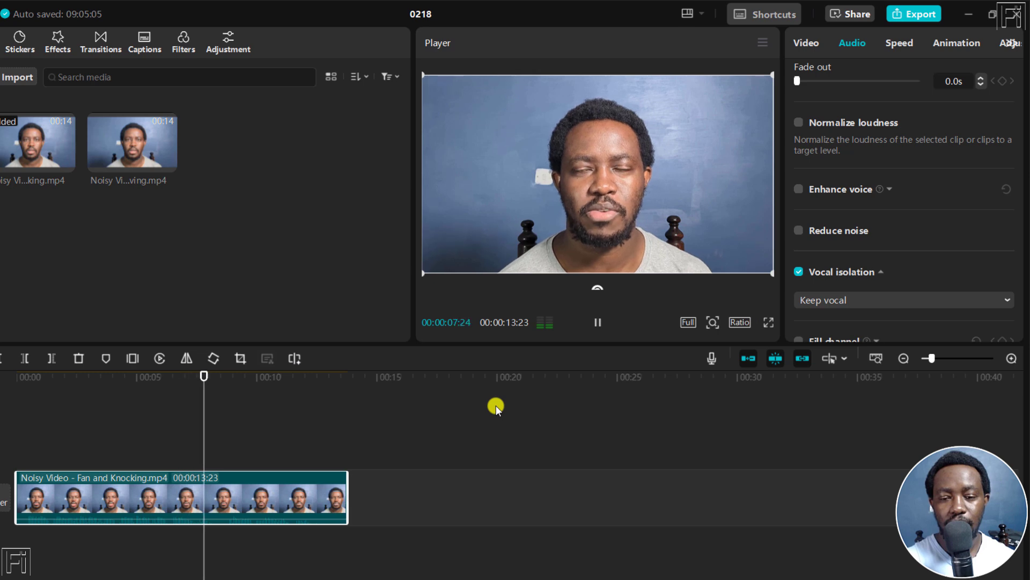
key(space)
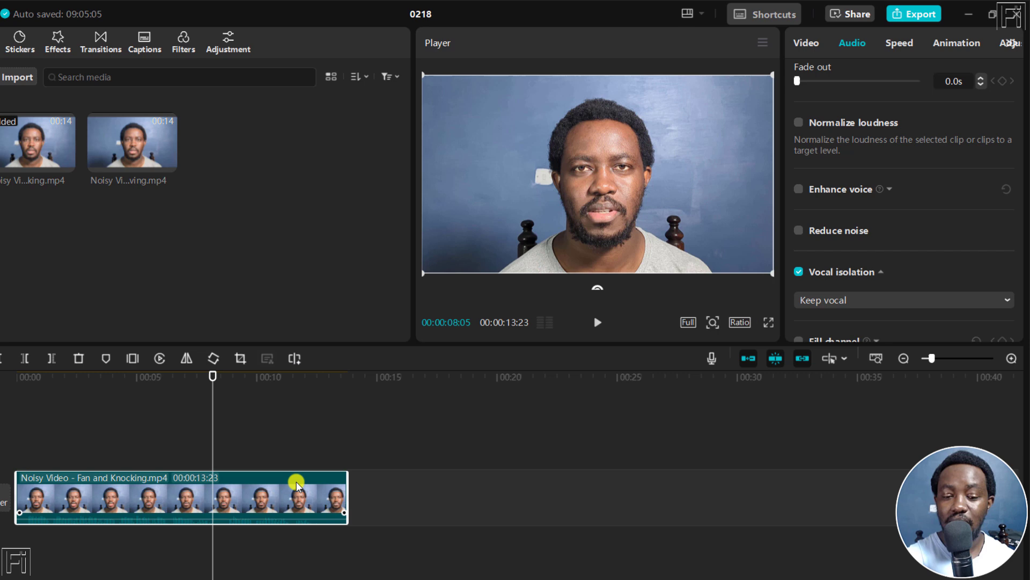
Enable Enhance voice at intensity 75 on the Fan and Knocking clip and play it from the start.
click(285, 494)
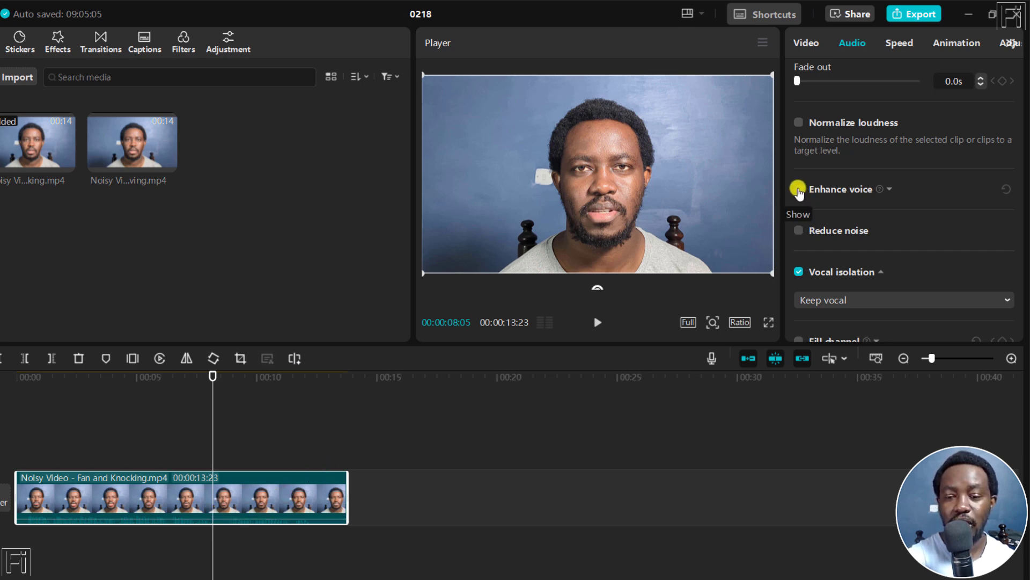
click(799, 189)
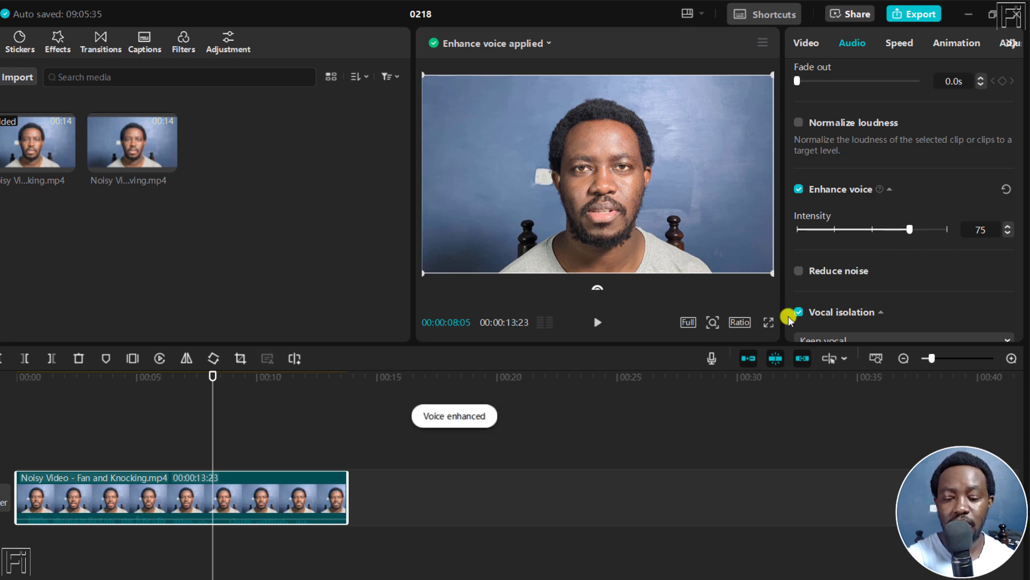
key(Home)
key(space)
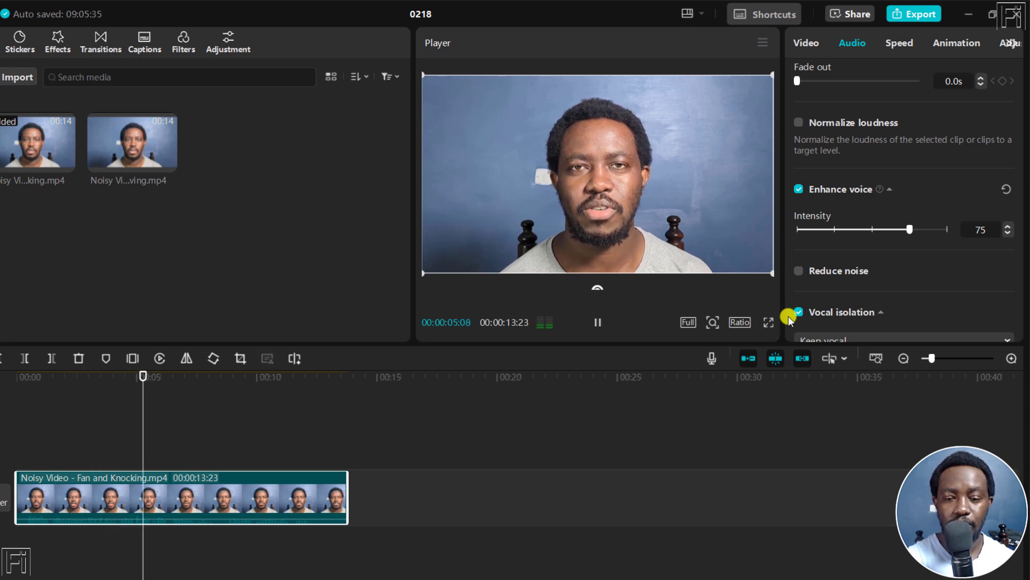
key(space)
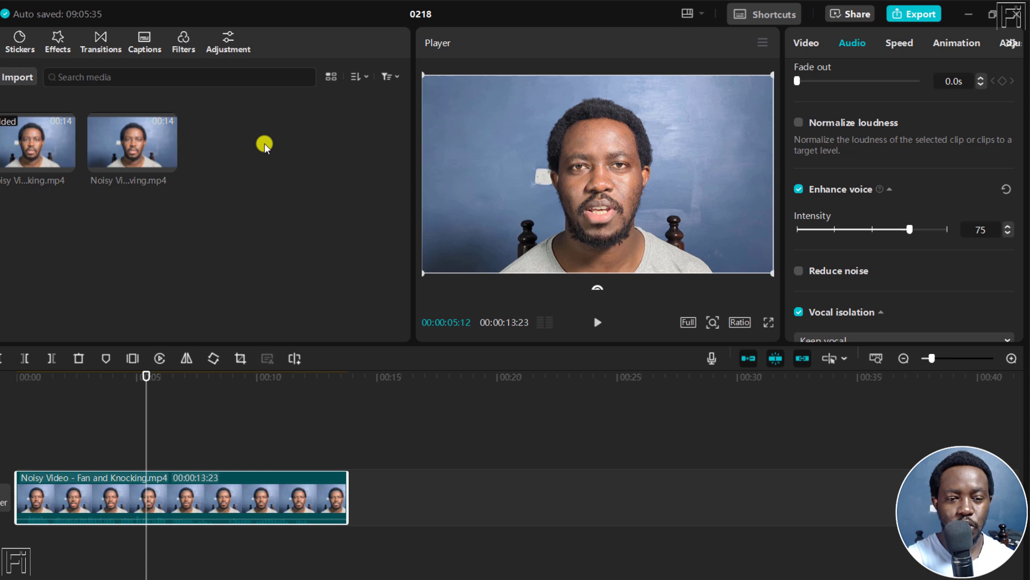
Add the Muscle Car revving clip to the timeline right after the Fan and Knocking clip.
mouse_move(143, 156)
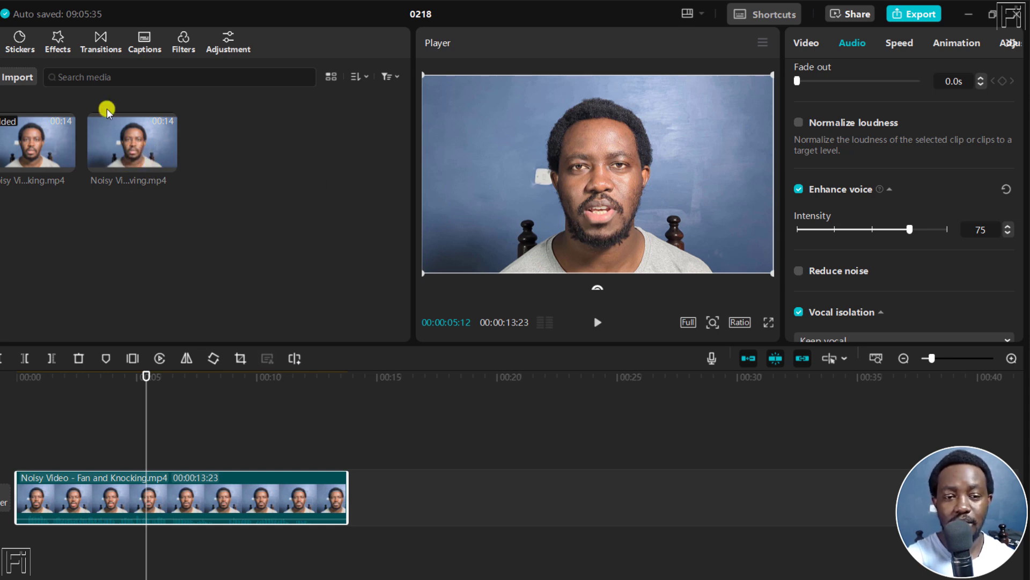
drag(116, 159, 386, 495)
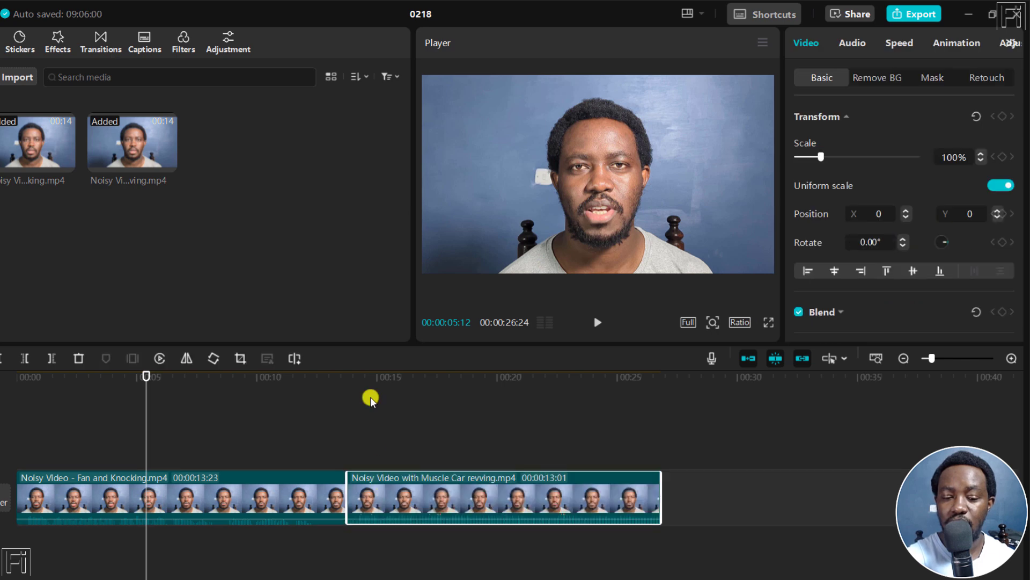
click(339, 376)
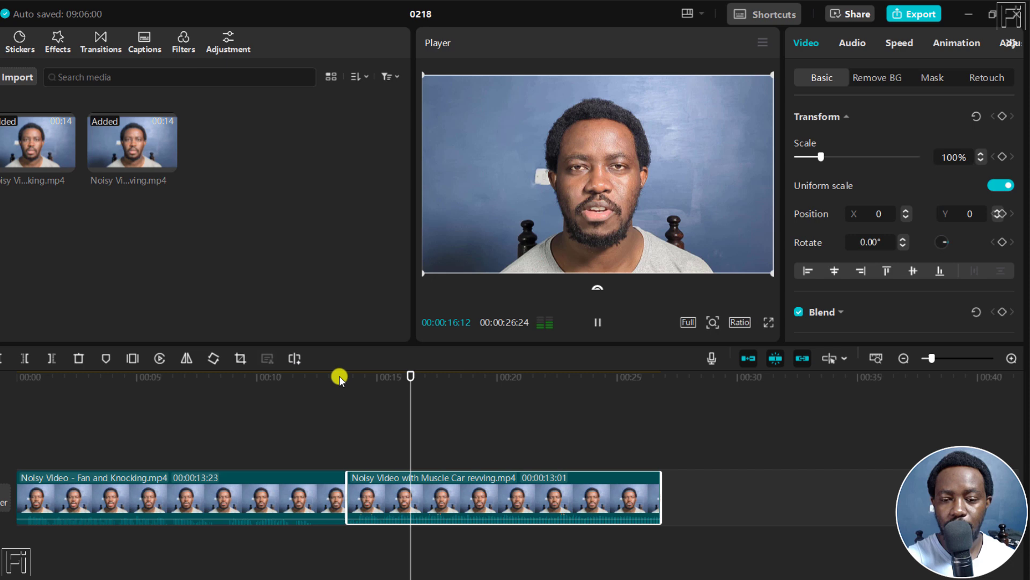
key(space)
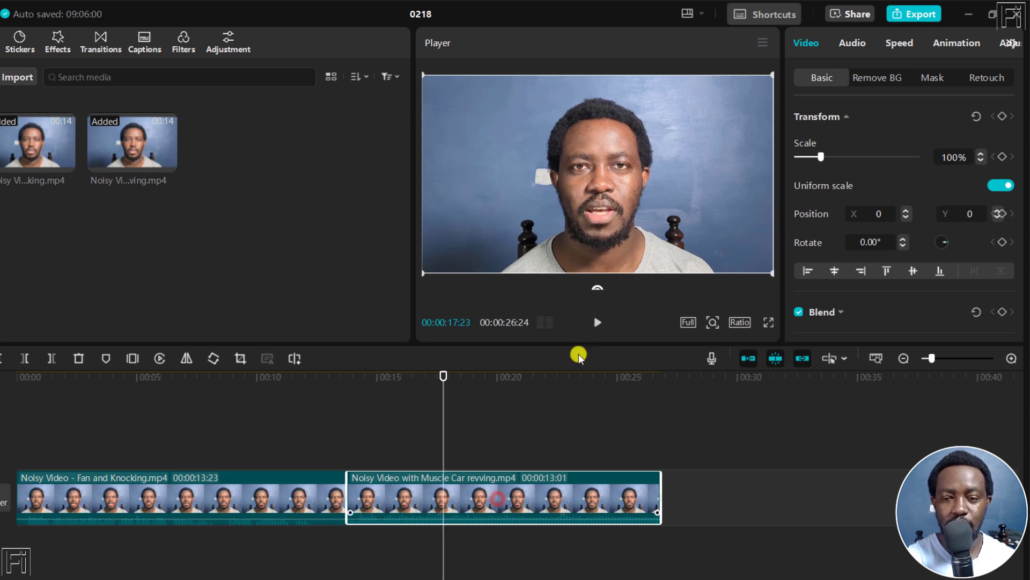
Enable Reduce noise on the Muscle Car revving clip and preview it from its start.
click(852, 43)
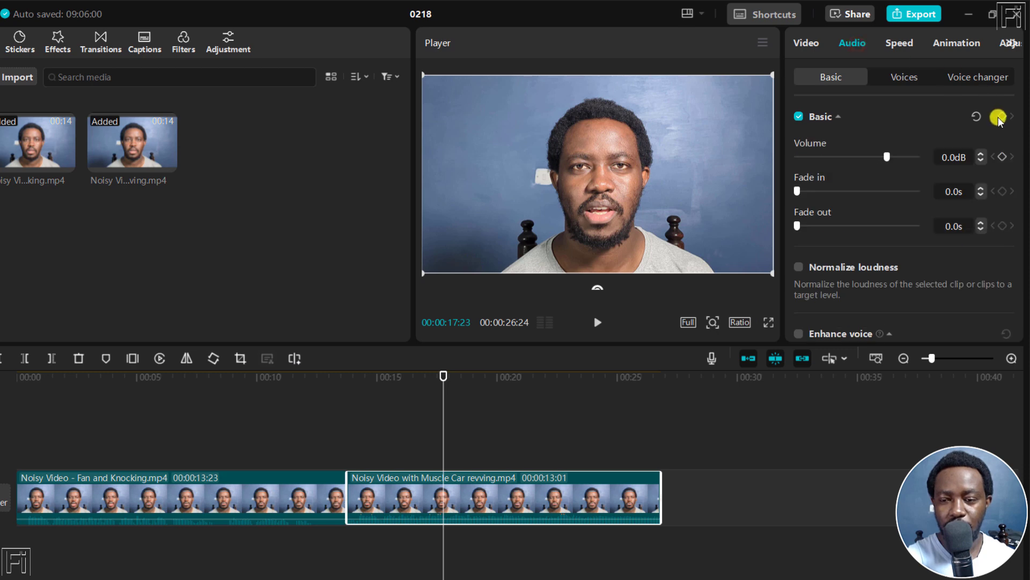
drag(1019, 129, 1015, 213)
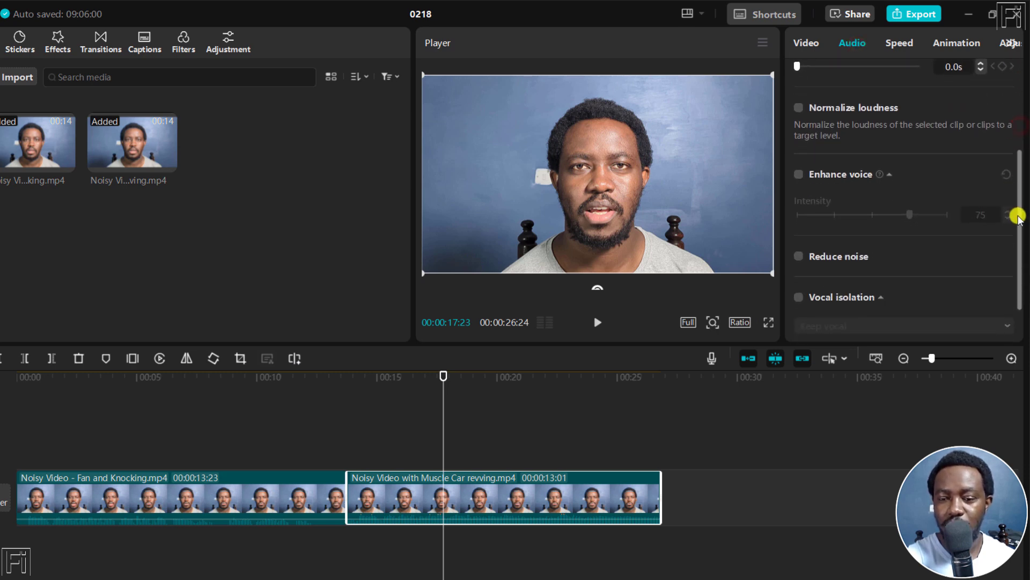
click(798, 257)
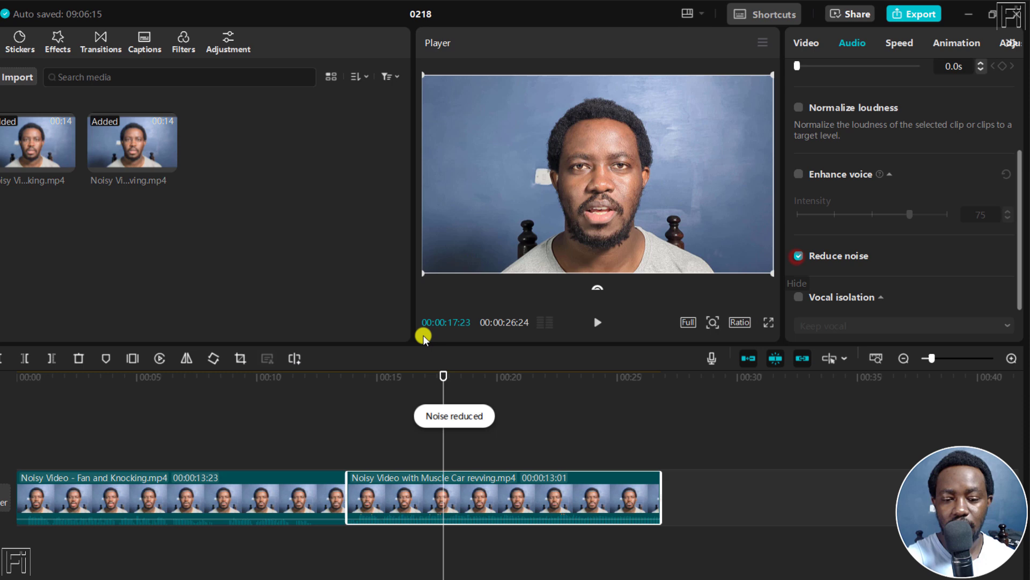
click(352, 372)
key(space)
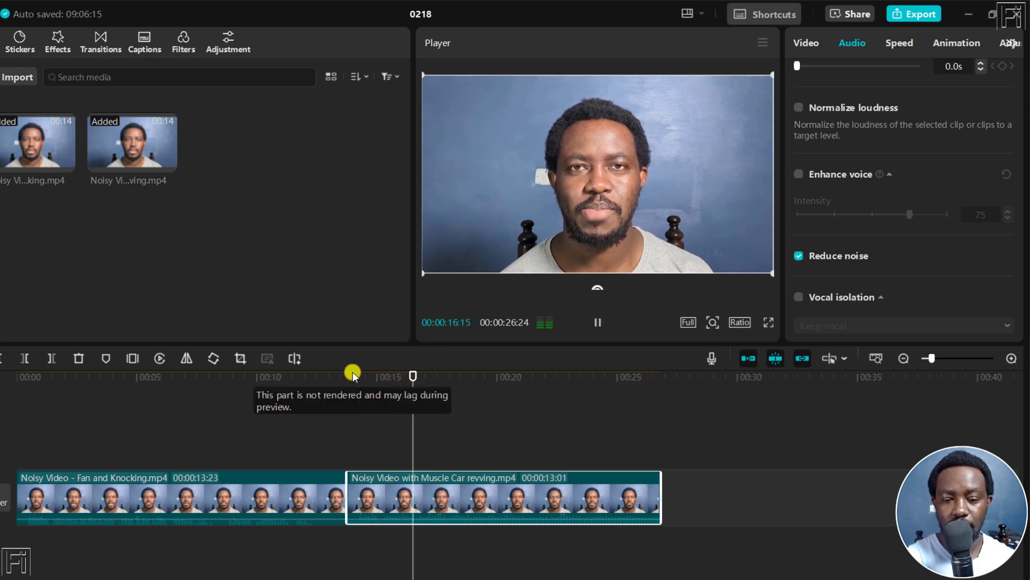
key(space)
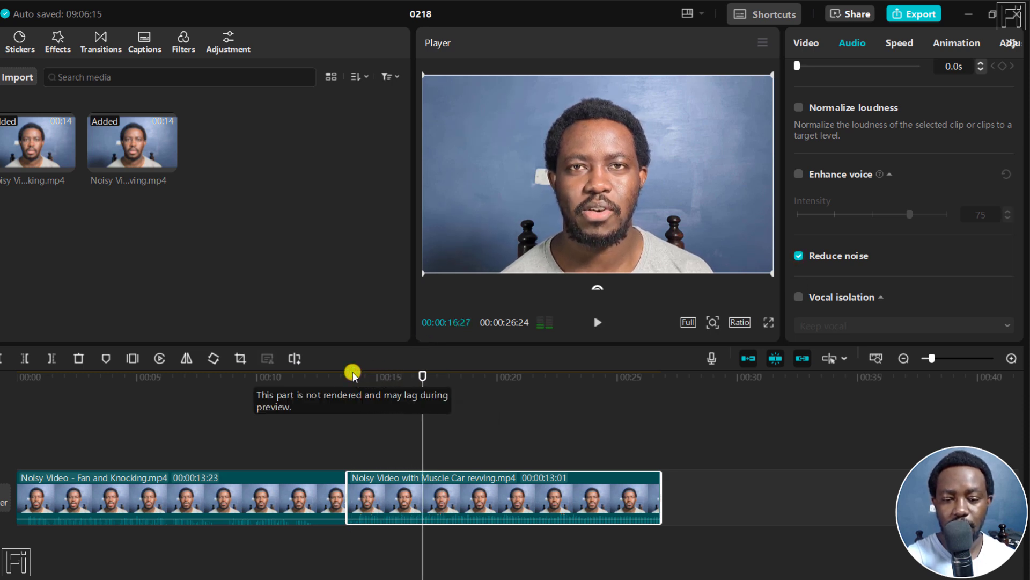
Switch Reduce noise off and Vocal isolation with Keep vocal on for the Muscle Car revving clip, then preview.
click(799, 258)
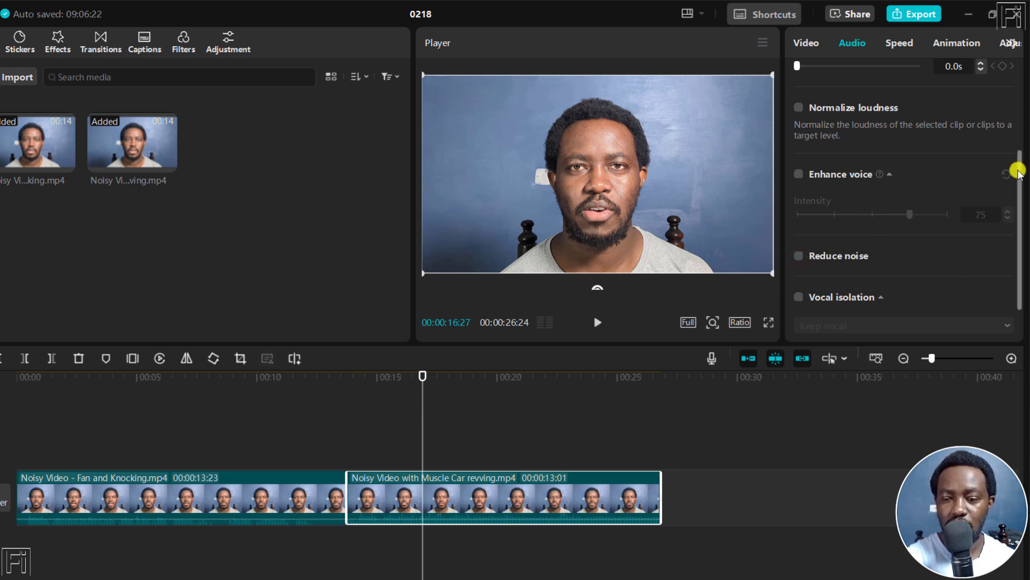
scroll(1018, 171, down, 2)
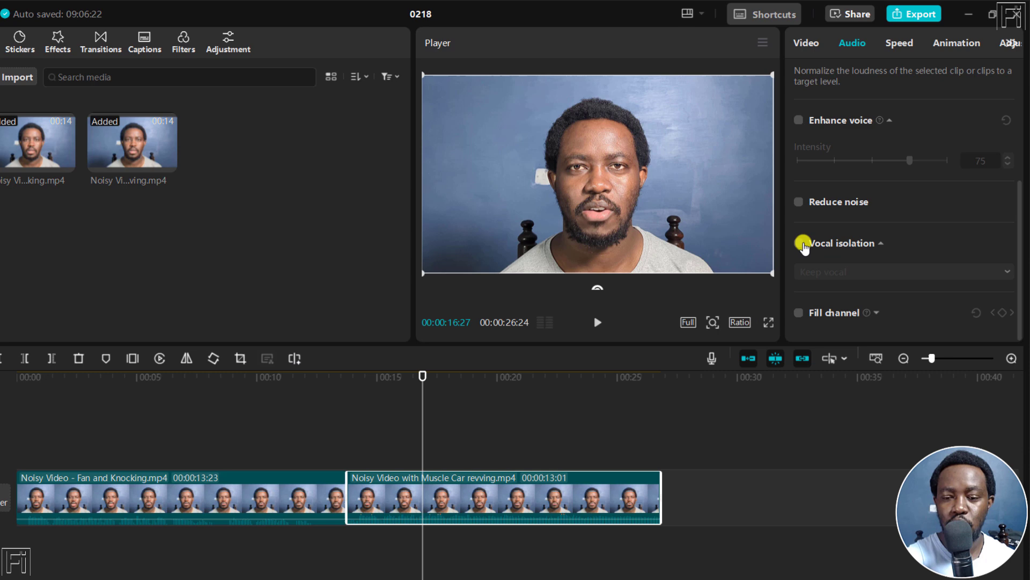
click(799, 245)
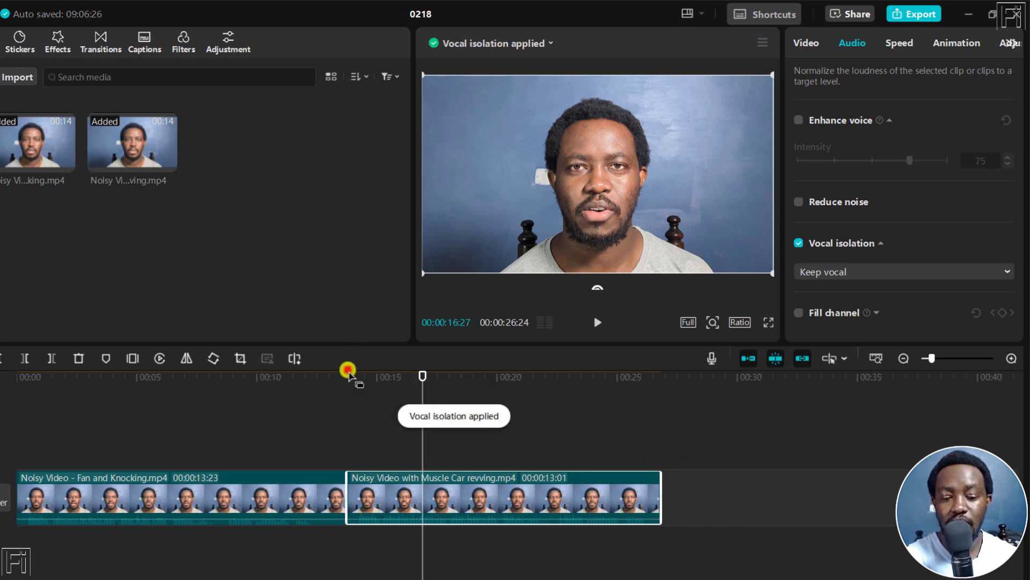
key(space)
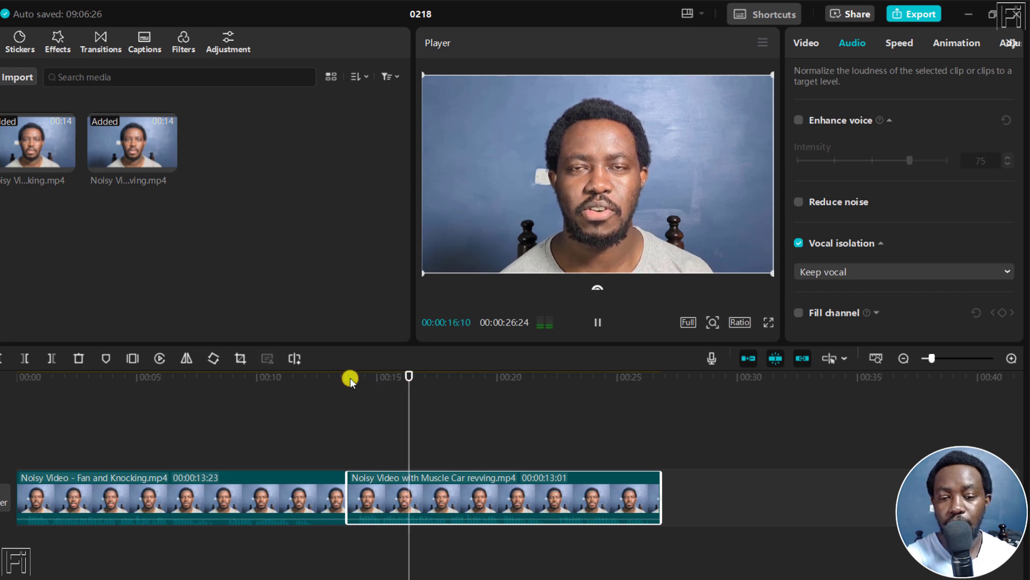
key(space)
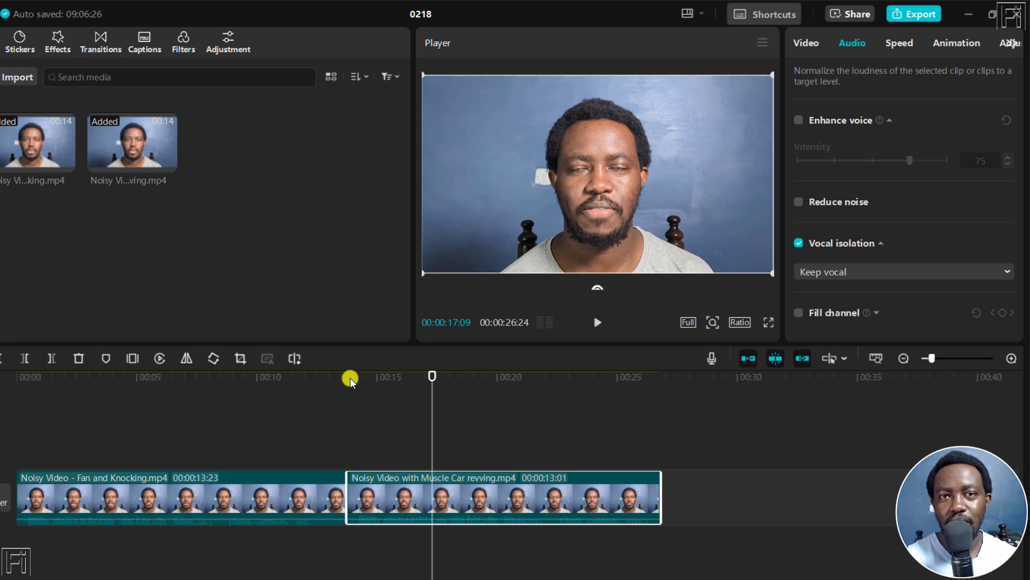
Enable Enhance voice at intensity 75 on the Muscle Car revving clip and play it from about 14 s.
click(799, 119)
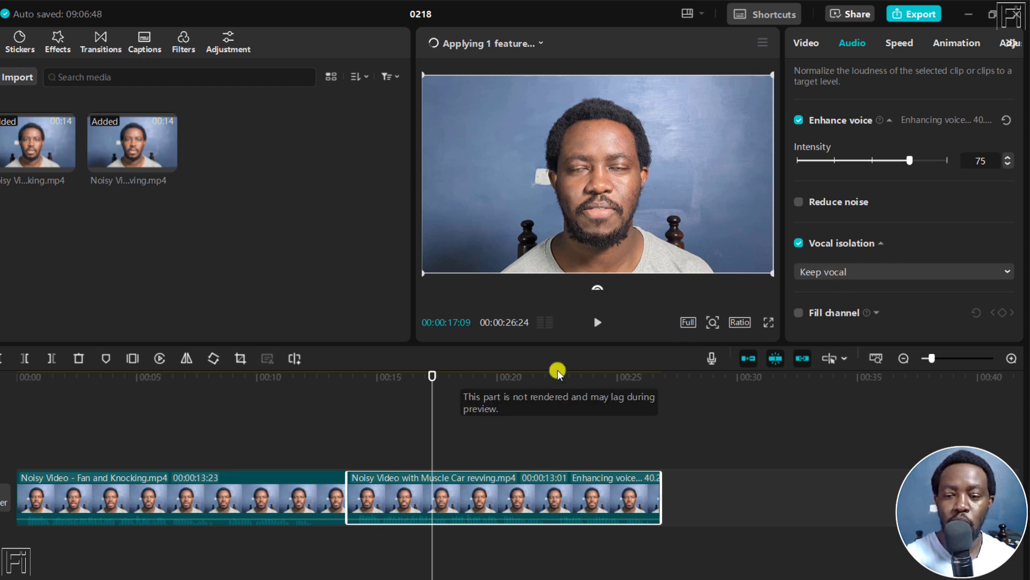
click(358, 372)
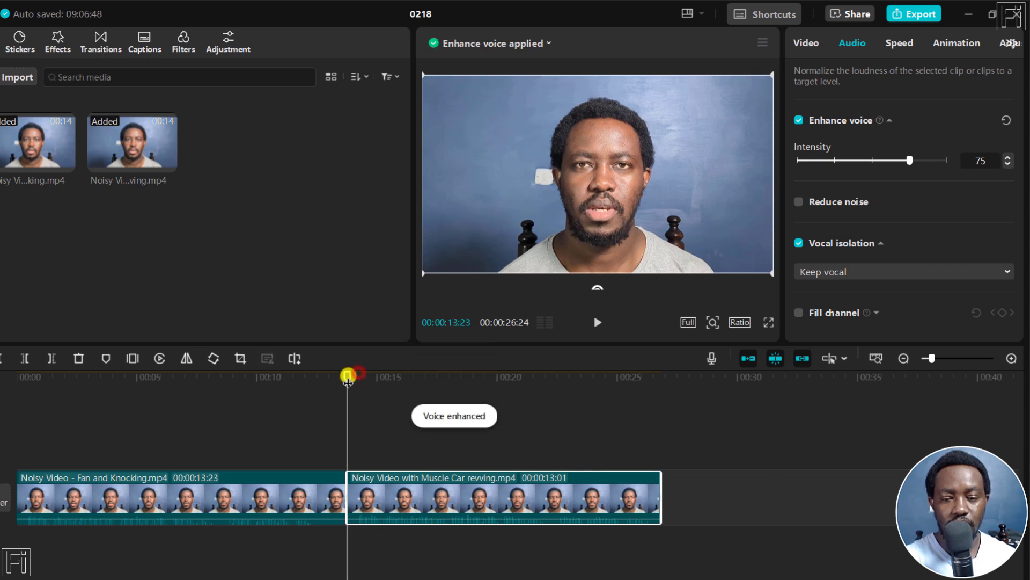
key(space)
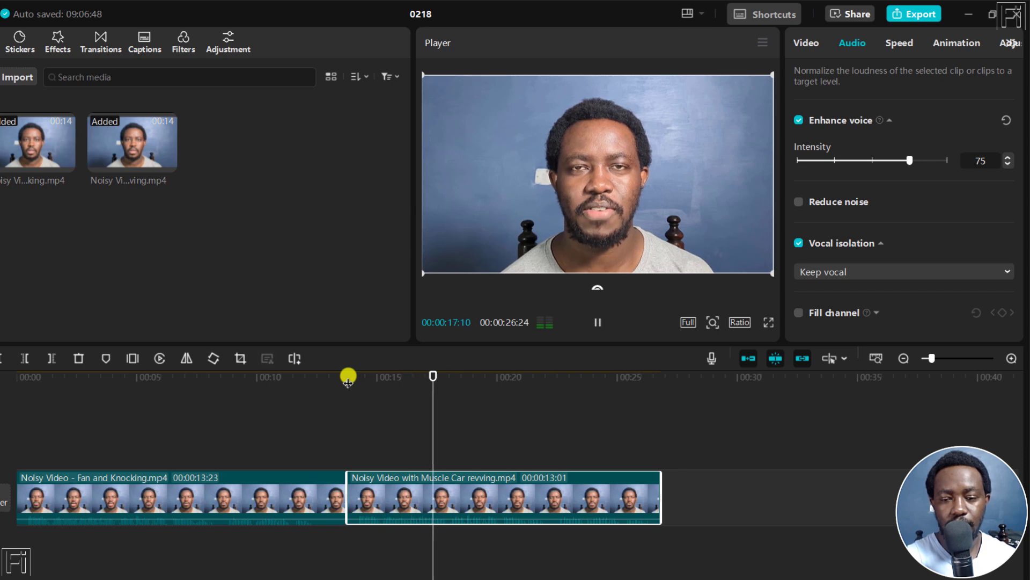
key(space)
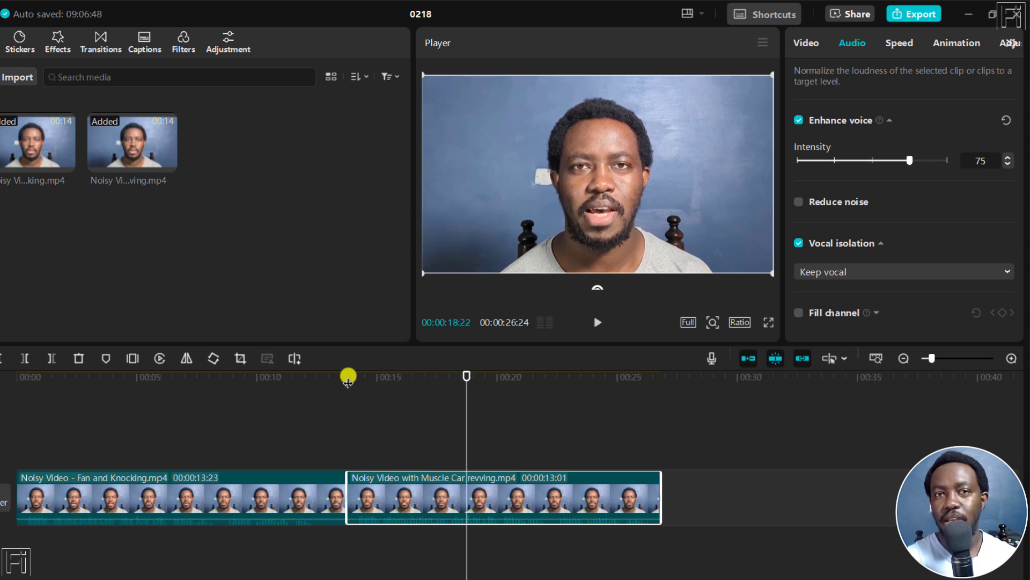